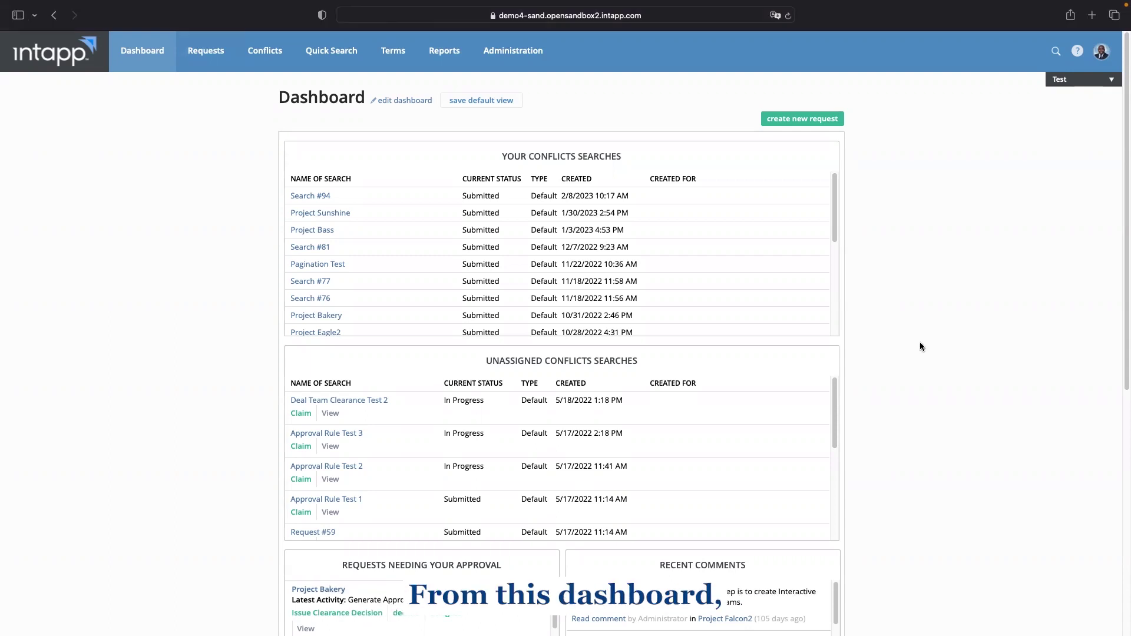
# Create a Team Clearance - Parallel request for client 20007 - Oracle Corporation.
pyautogui.click(829, 120)
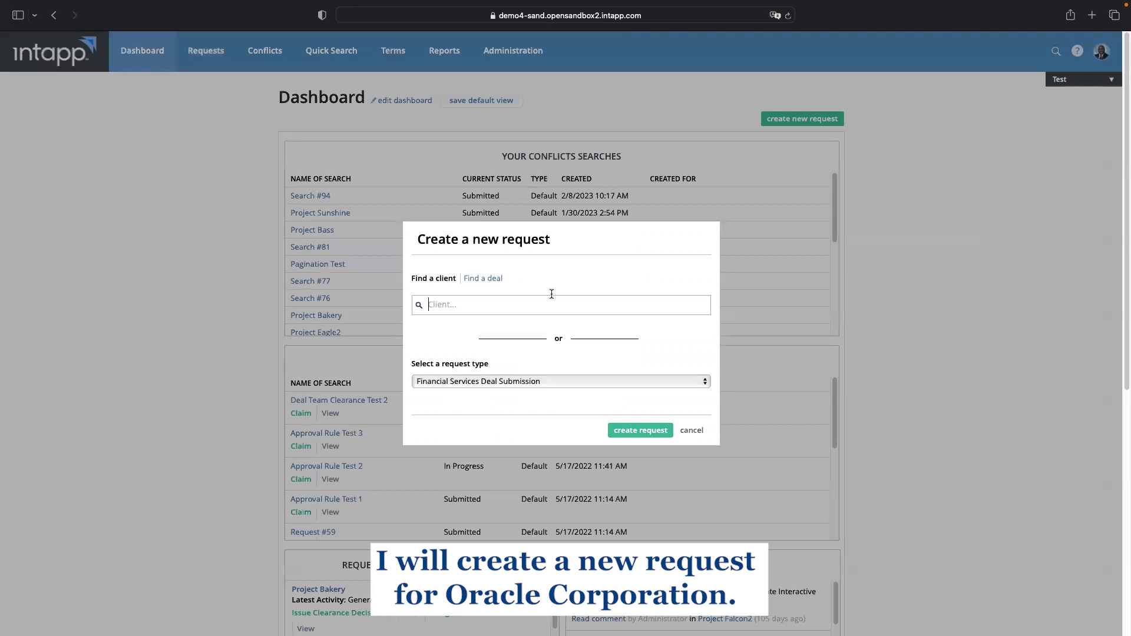
pyautogui.write('oracle')
pyautogui.click(561, 328)
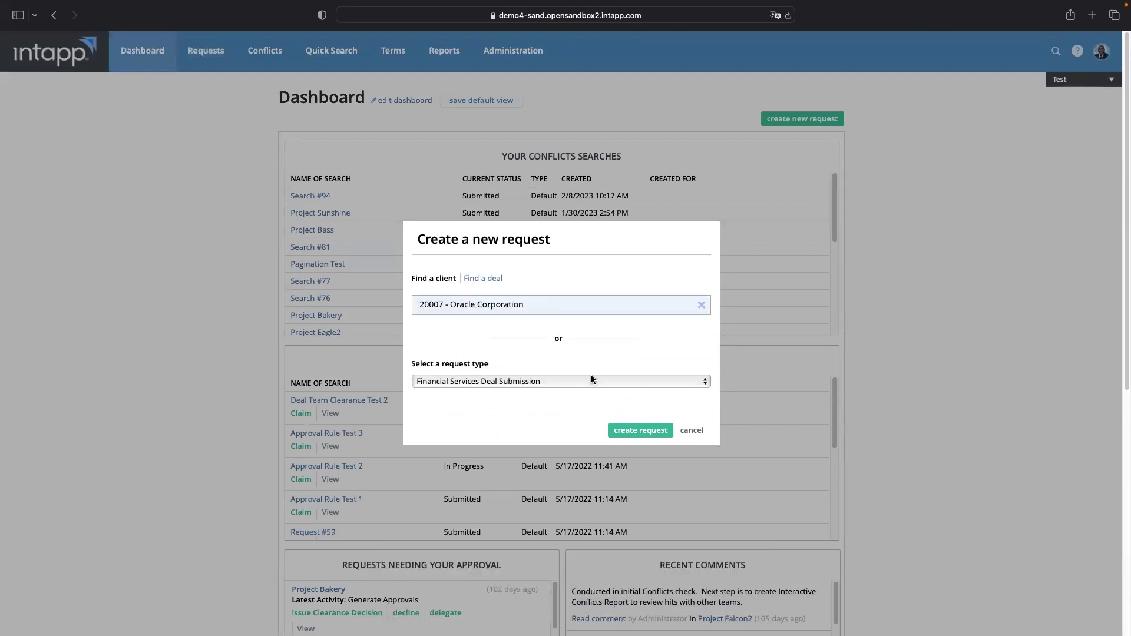
pyautogui.click(591, 380)
pyautogui.click(591, 411)
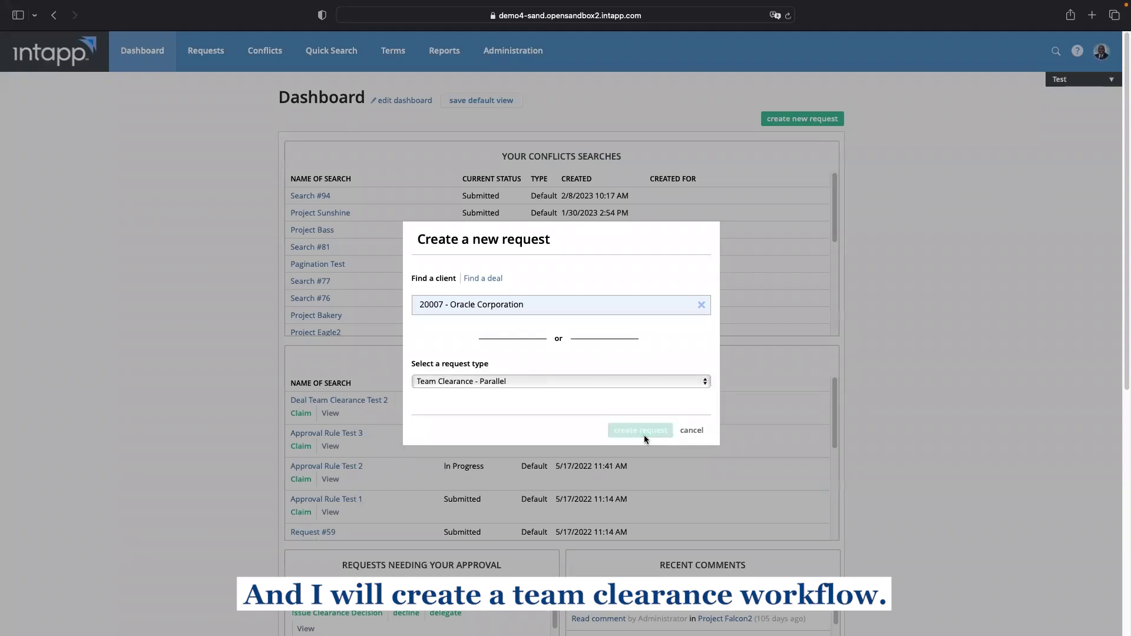
pyautogui.click(645, 434)
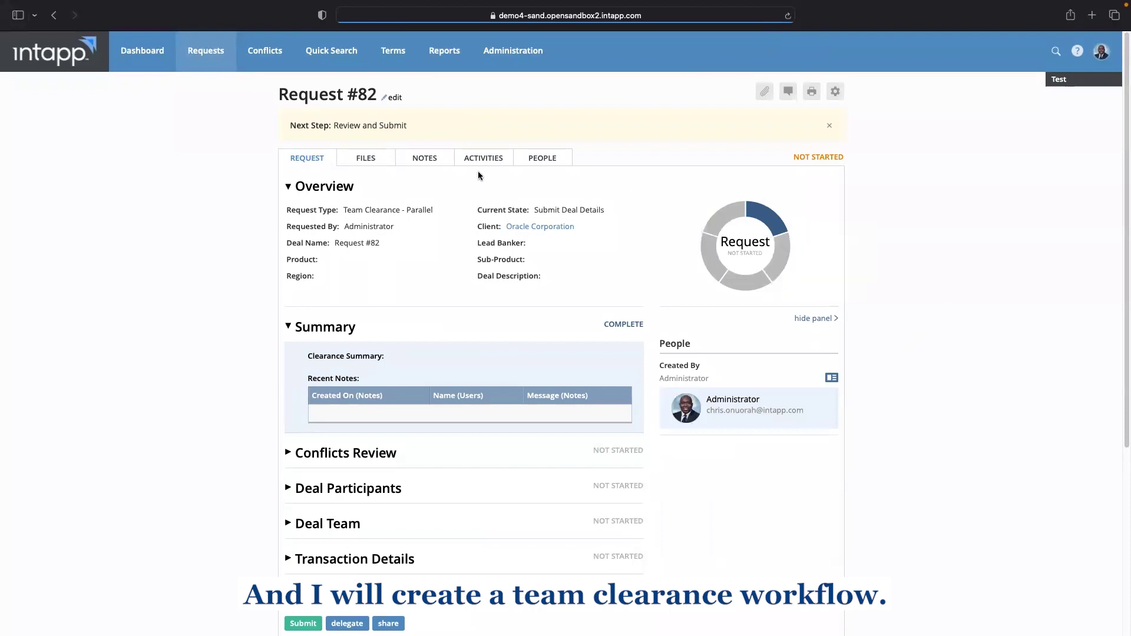
# Replace the request title 'Request #82' with 'Project Storm'.
pyautogui.click(398, 98)
pyautogui.tripleClick(399, 101)
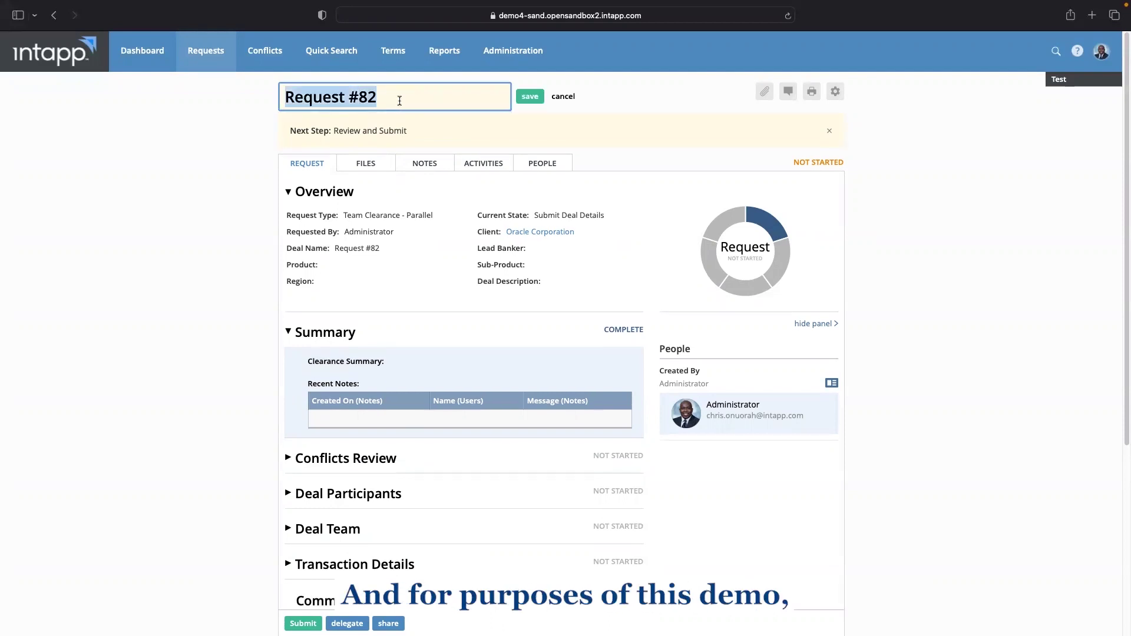
pyautogui.write('Project Storm')
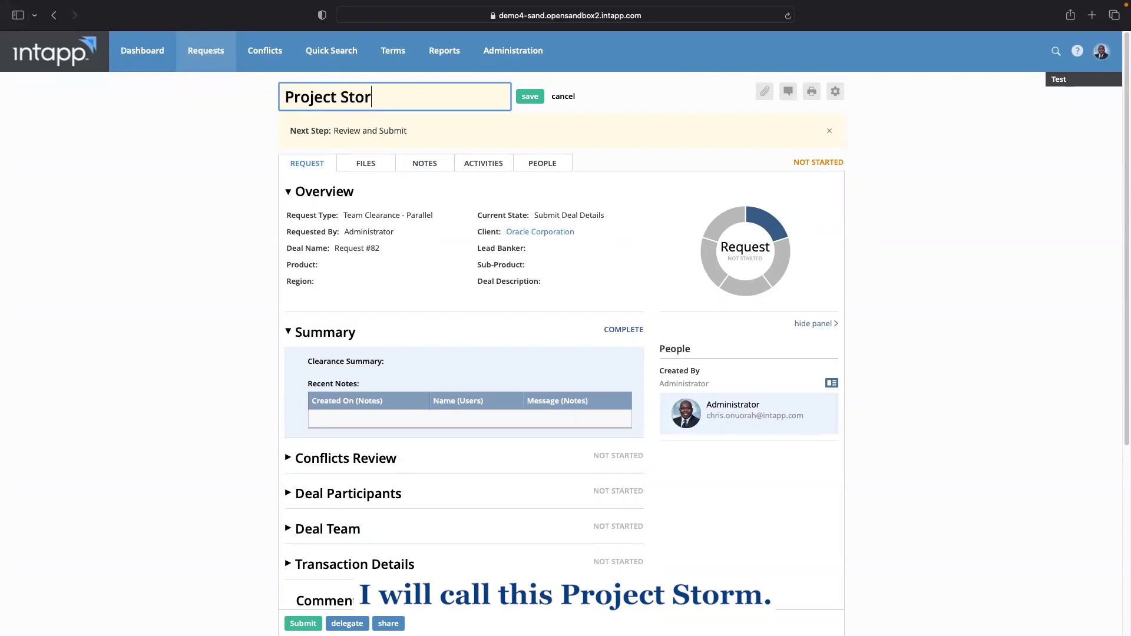
# Save the edited request title 'Project Storm'.
pyautogui.click(527, 104)
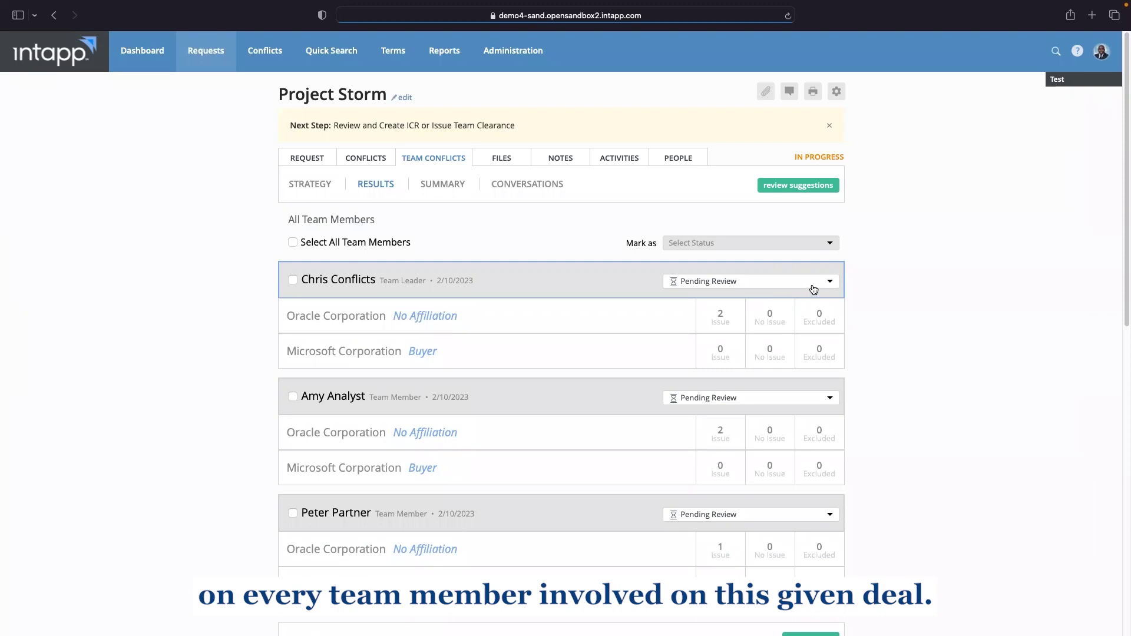
pyautogui.click(743, 287)
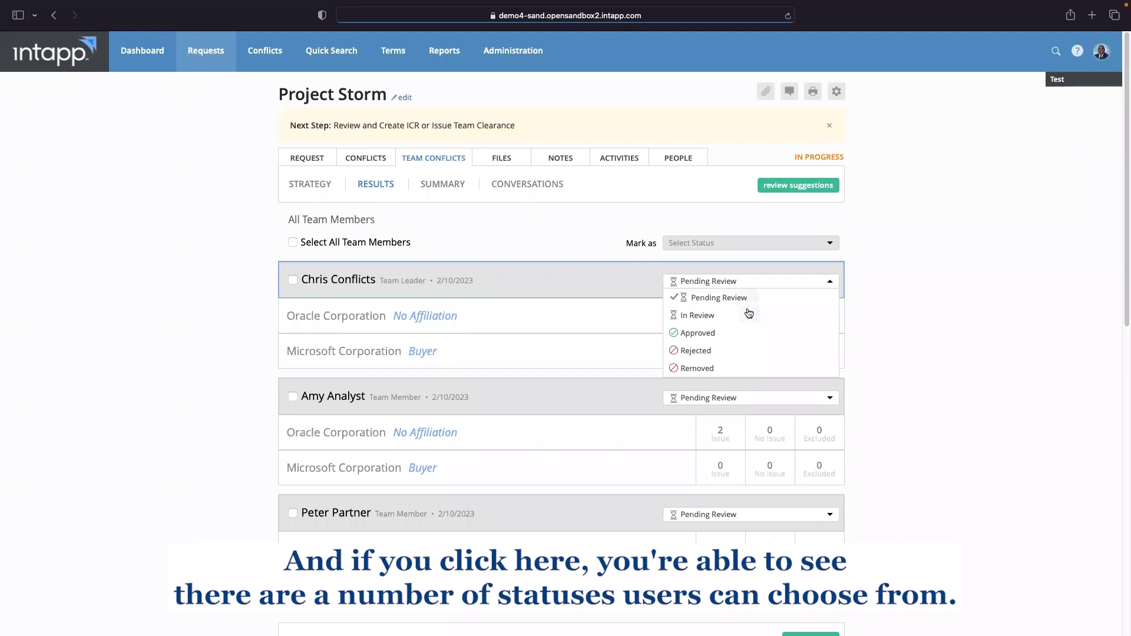
pyautogui.click(893, 351)
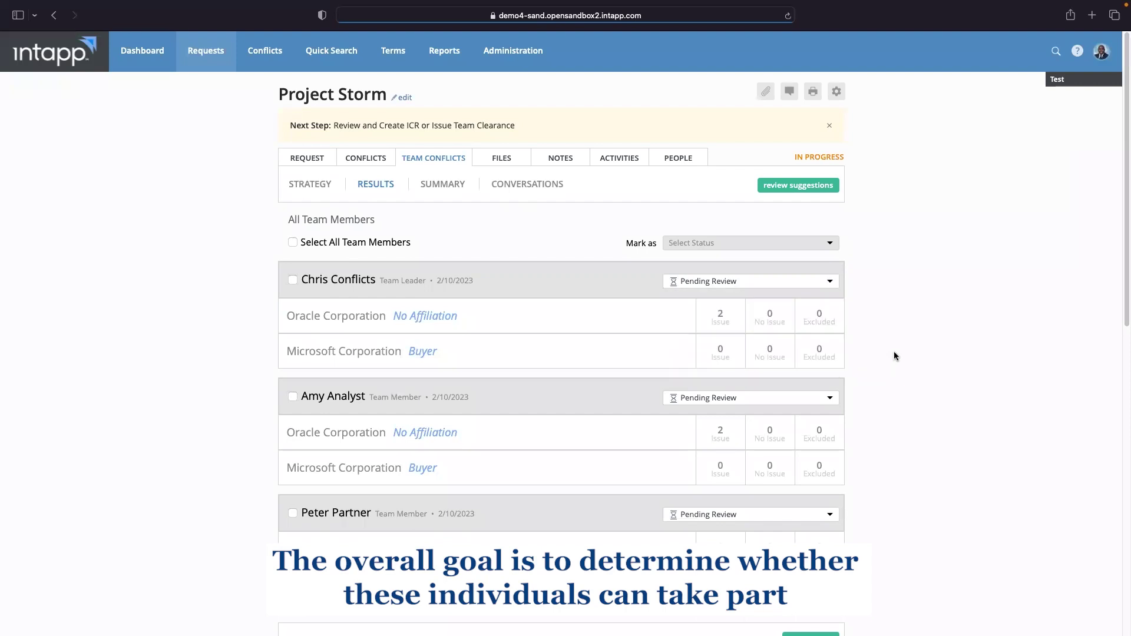
pyautogui.scroll(-1, 886, 359)
pyautogui.scroll(-1, 885, 364)
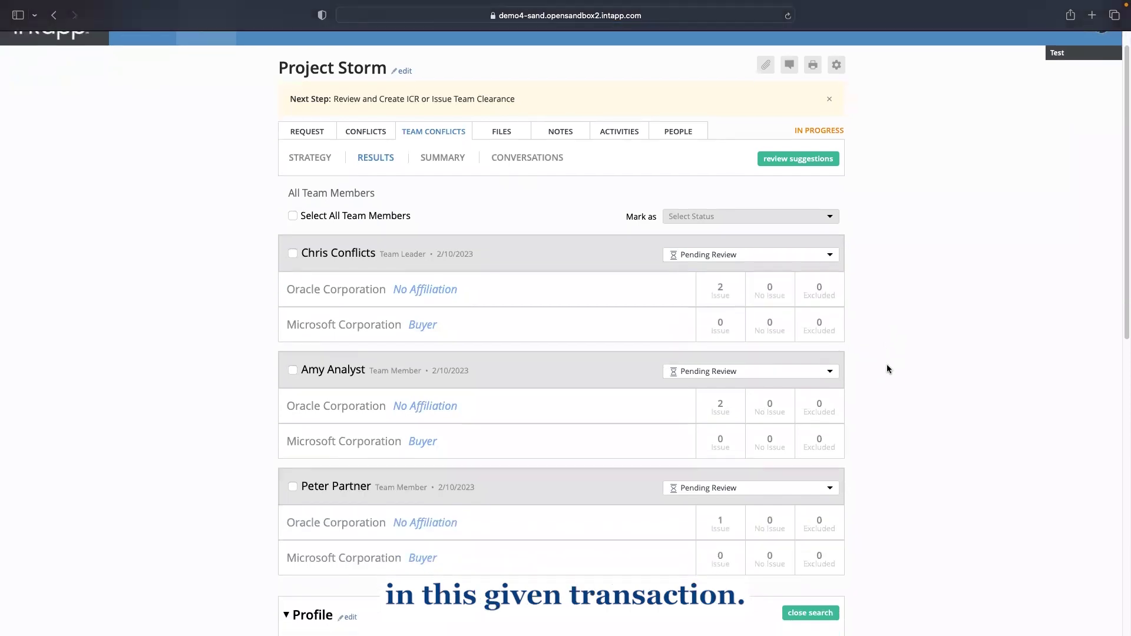
pyautogui.scroll(2, 885, 364)
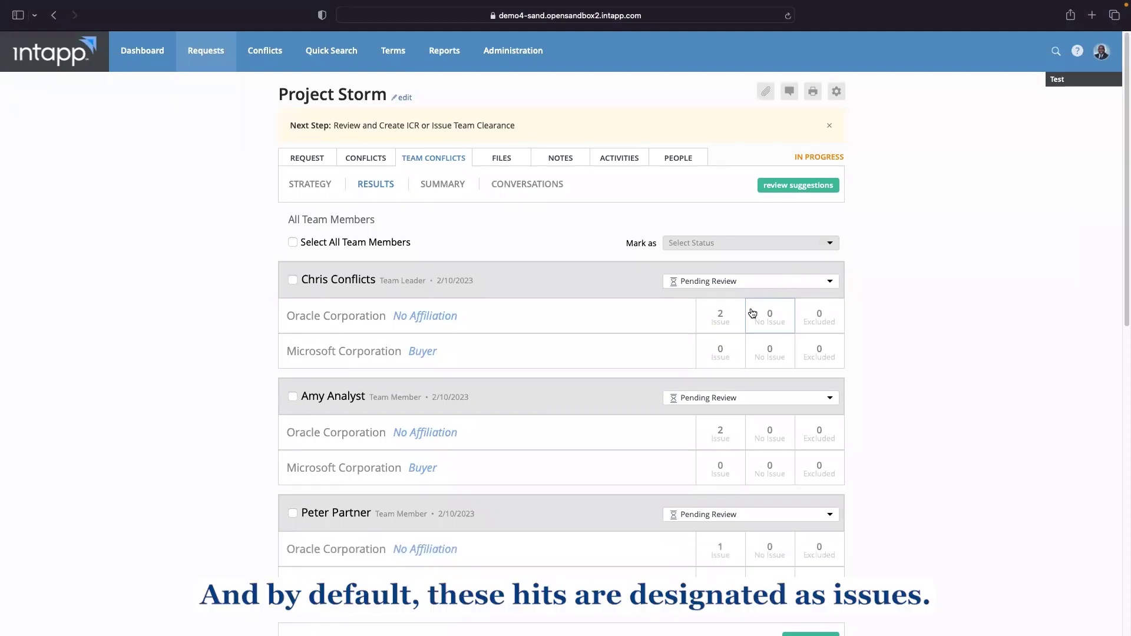
pyautogui.click(797, 188)
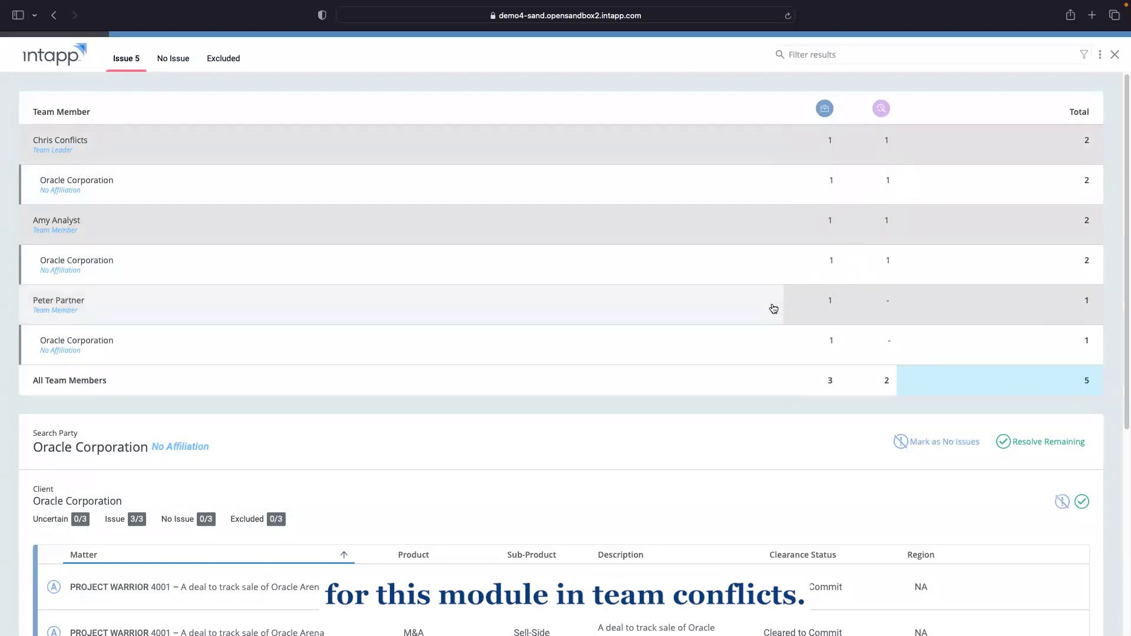
# Filter to the team leader's hits and review the Project Warrior match details.
pyautogui.scroll(-2, 772, 310)
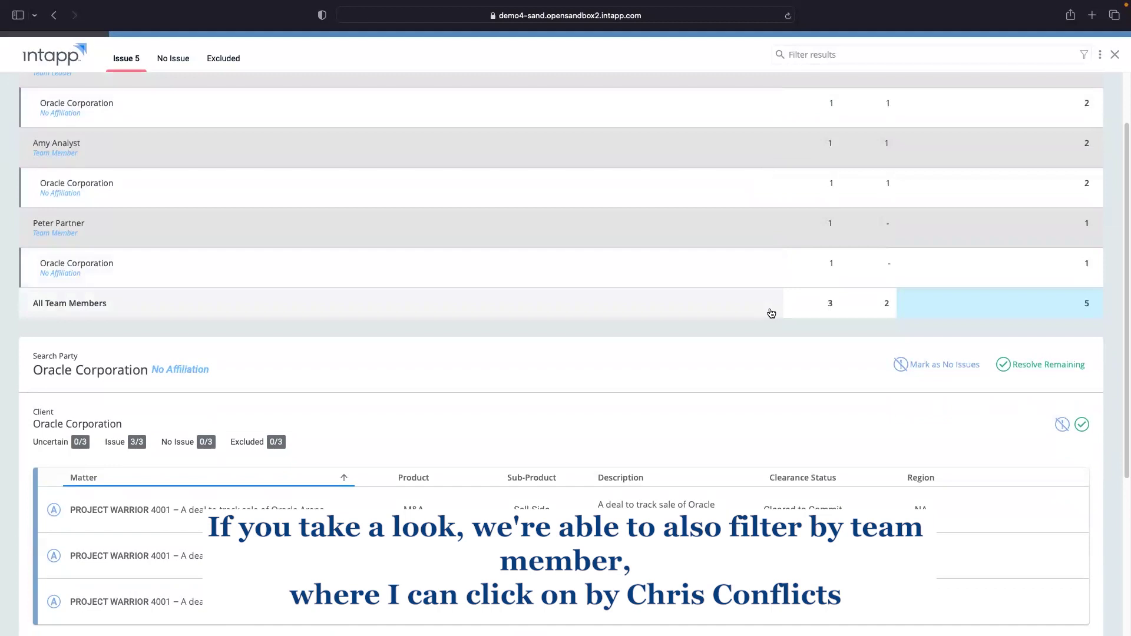
pyautogui.scroll(2, 773, 311)
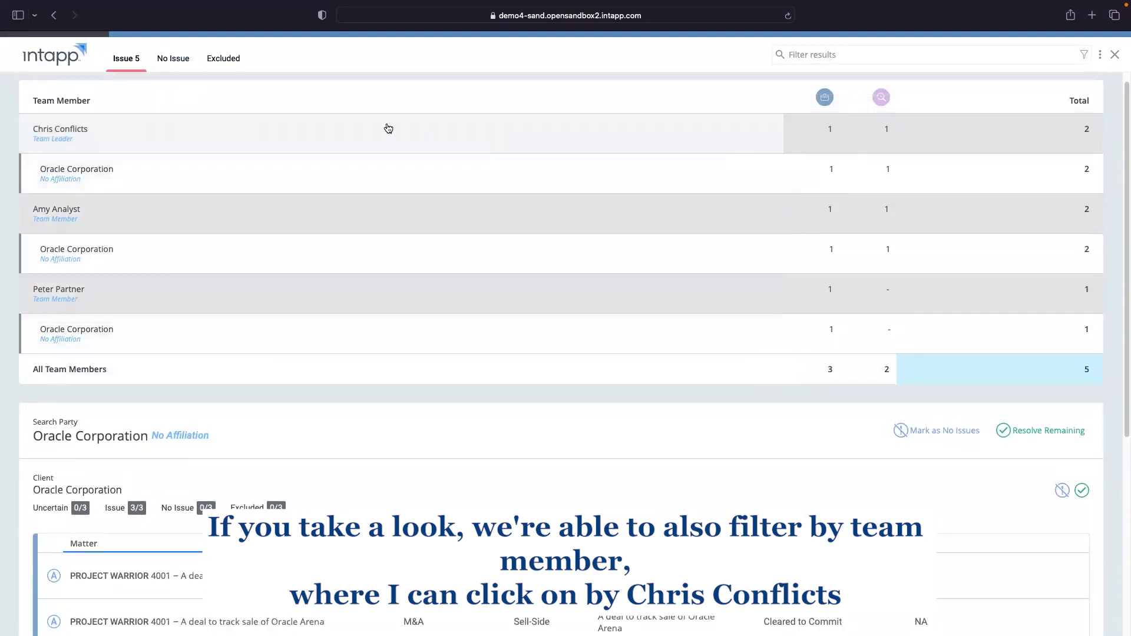
pyautogui.click(532, 143)
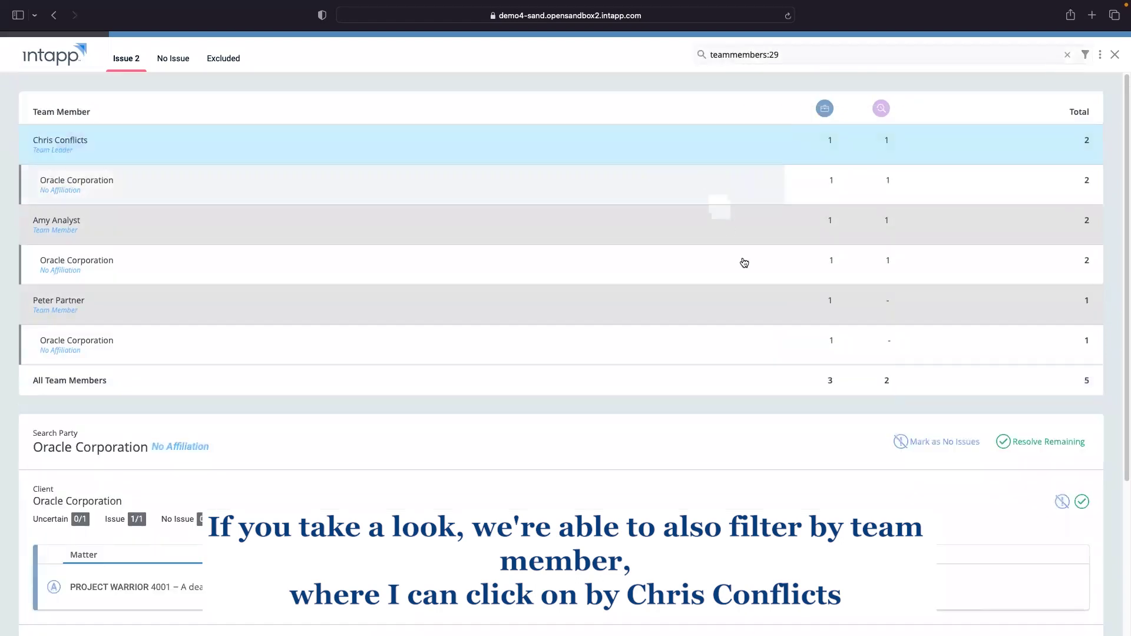
pyautogui.scroll(-2, 744, 331)
pyautogui.scroll(-3, 744, 330)
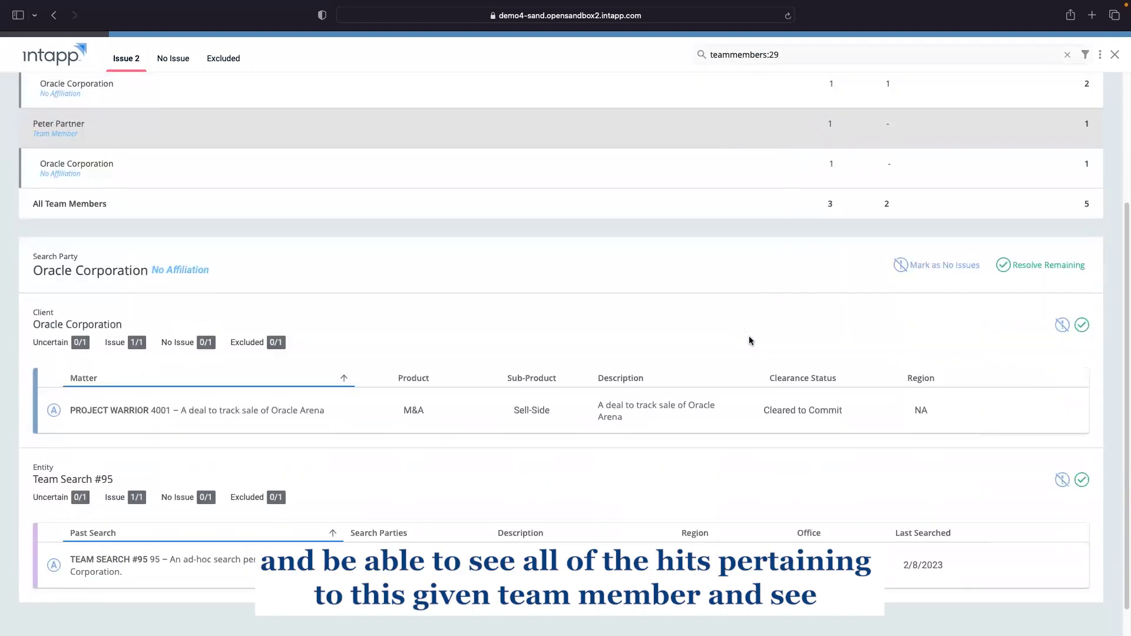
pyautogui.click(618, 415)
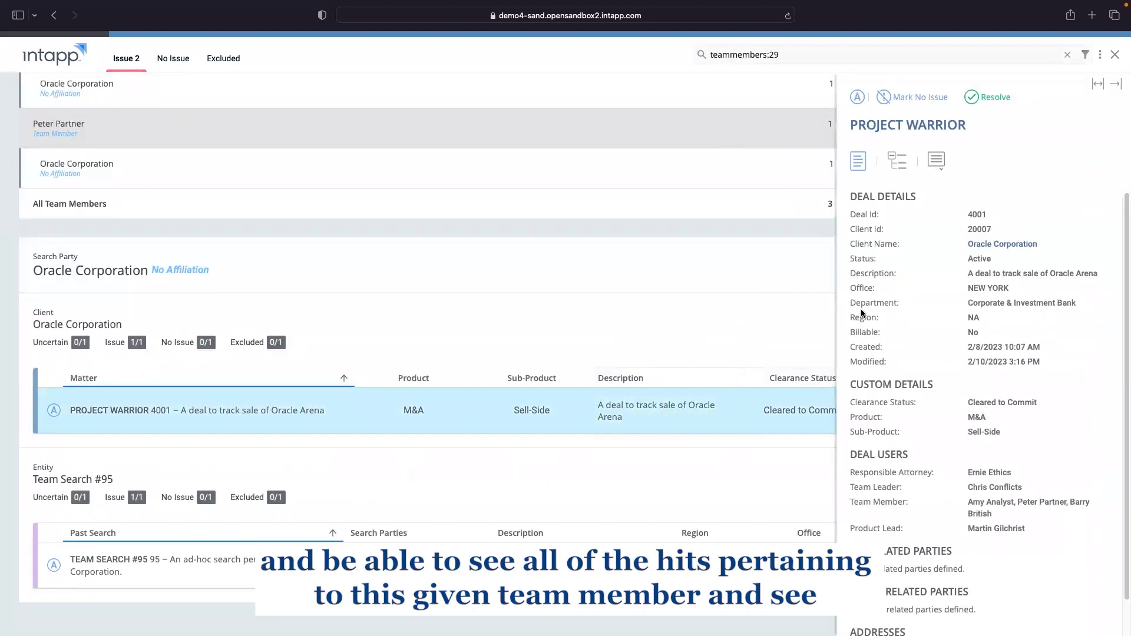
pyautogui.click(901, 164)
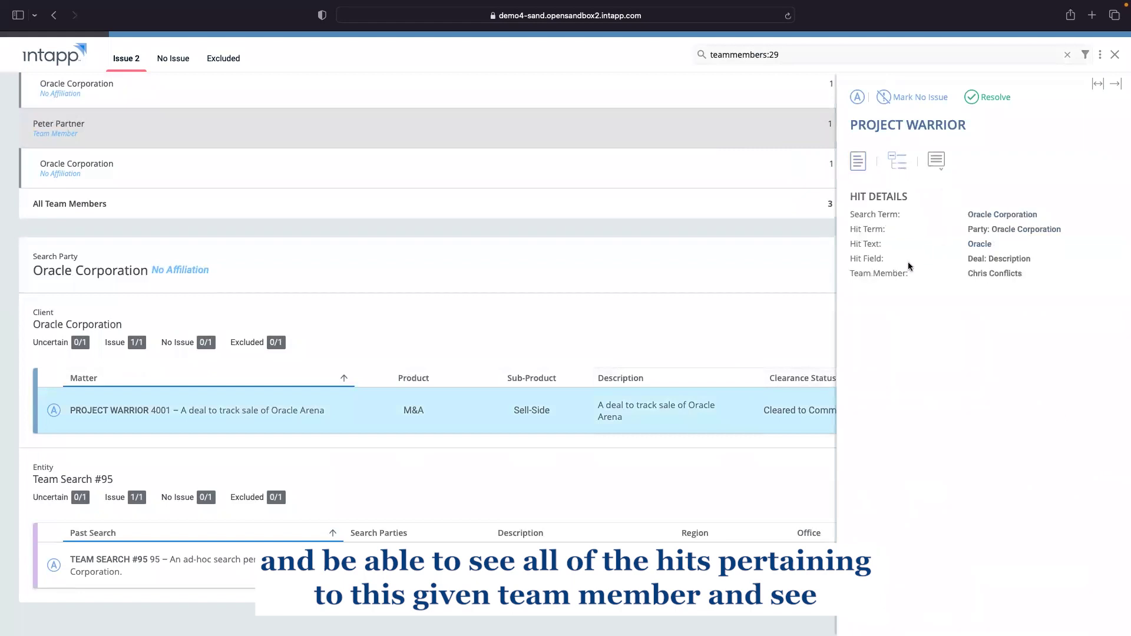
pyautogui.doubleClick(982, 275)
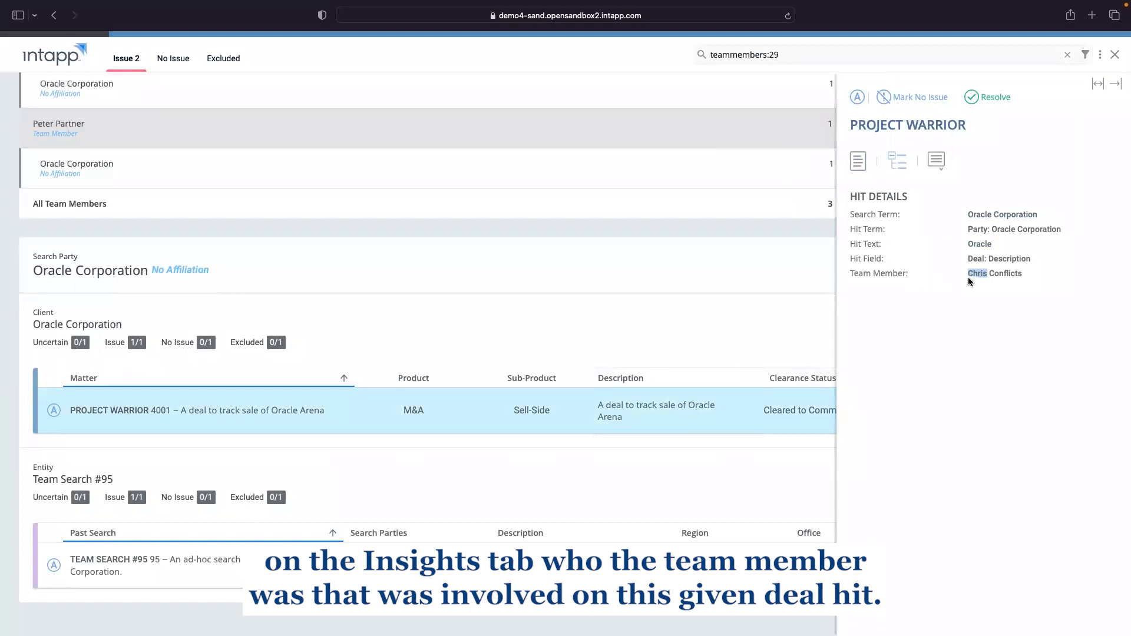
pyautogui.click(513, 413)
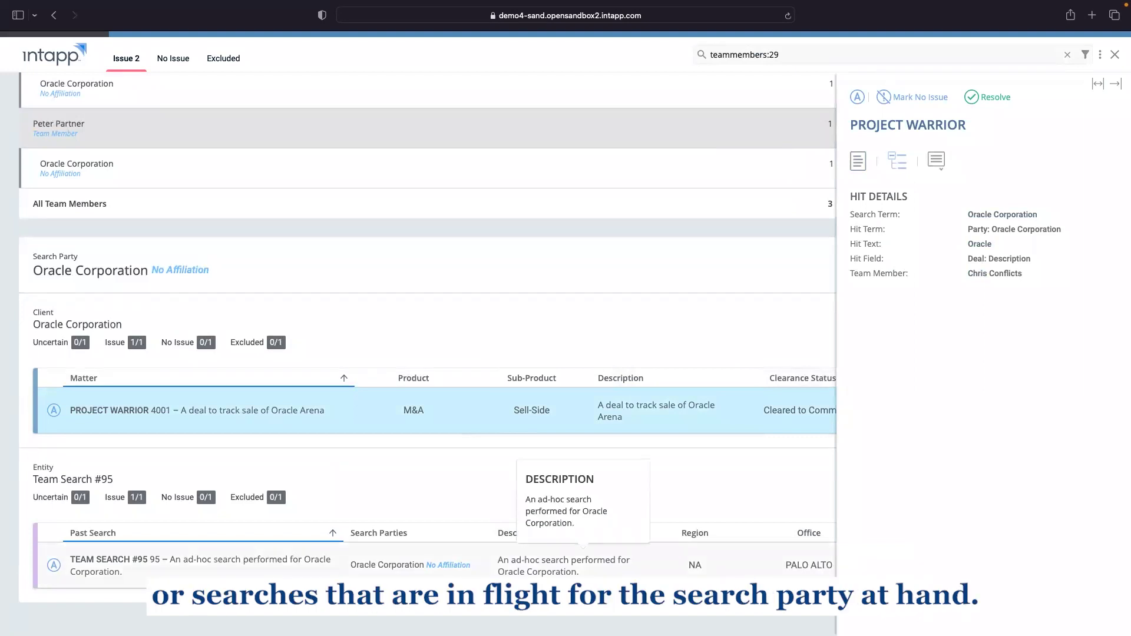
# Check the Team Search #95 hit, then mark the Oracle Corporation hits as No Issue.
pyautogui.click(546, 575)
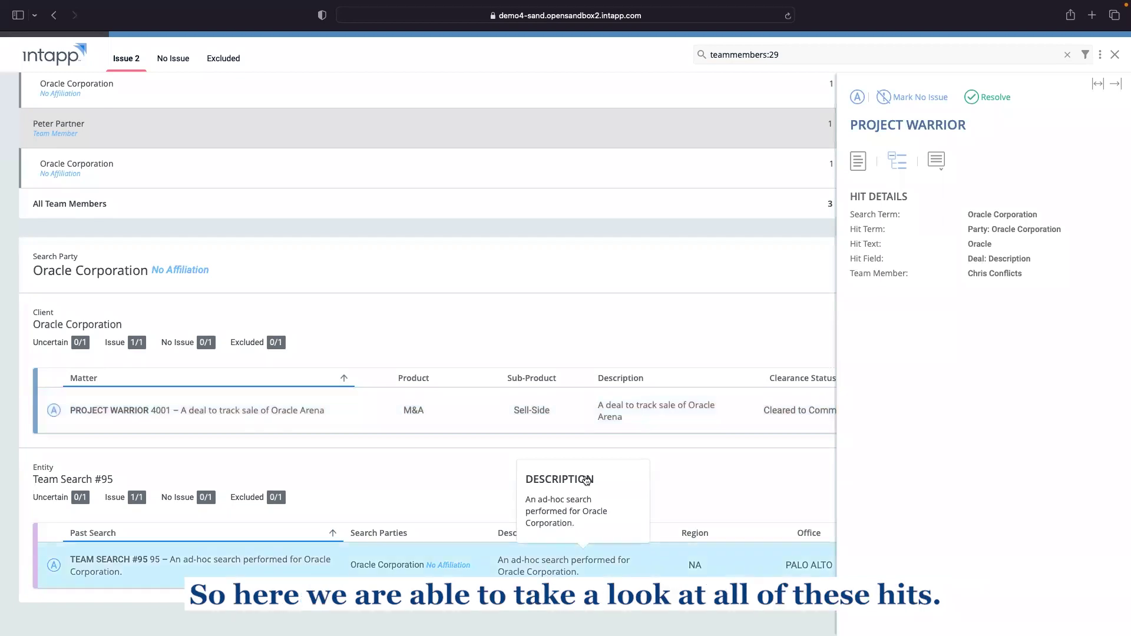
pyautogui.click(1115, 83)
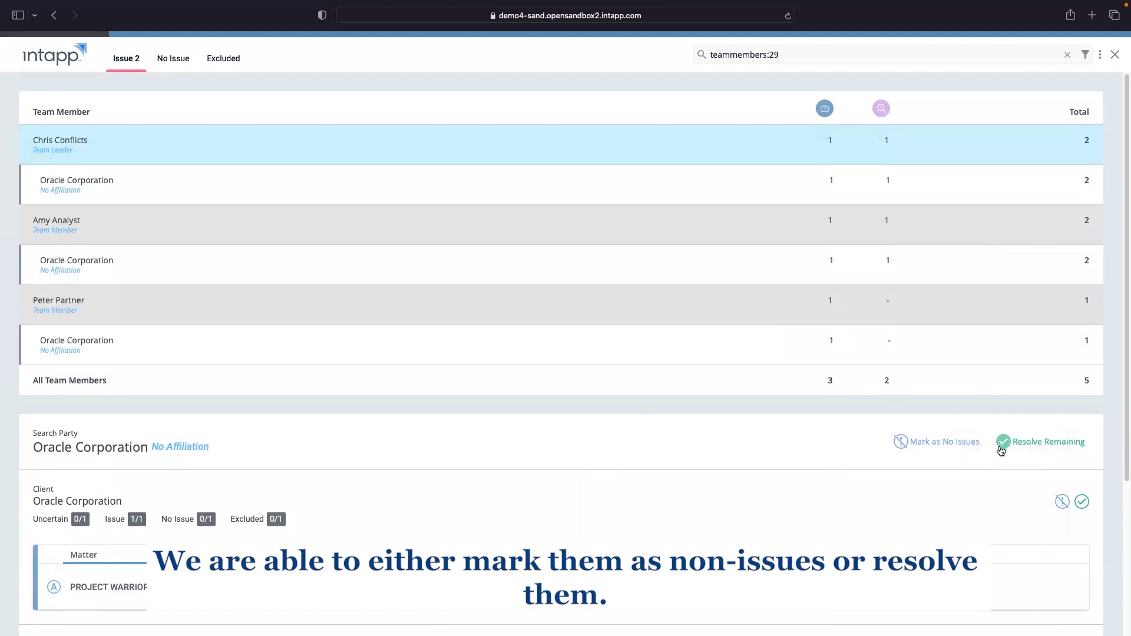
pyautogui.click(942, 441)
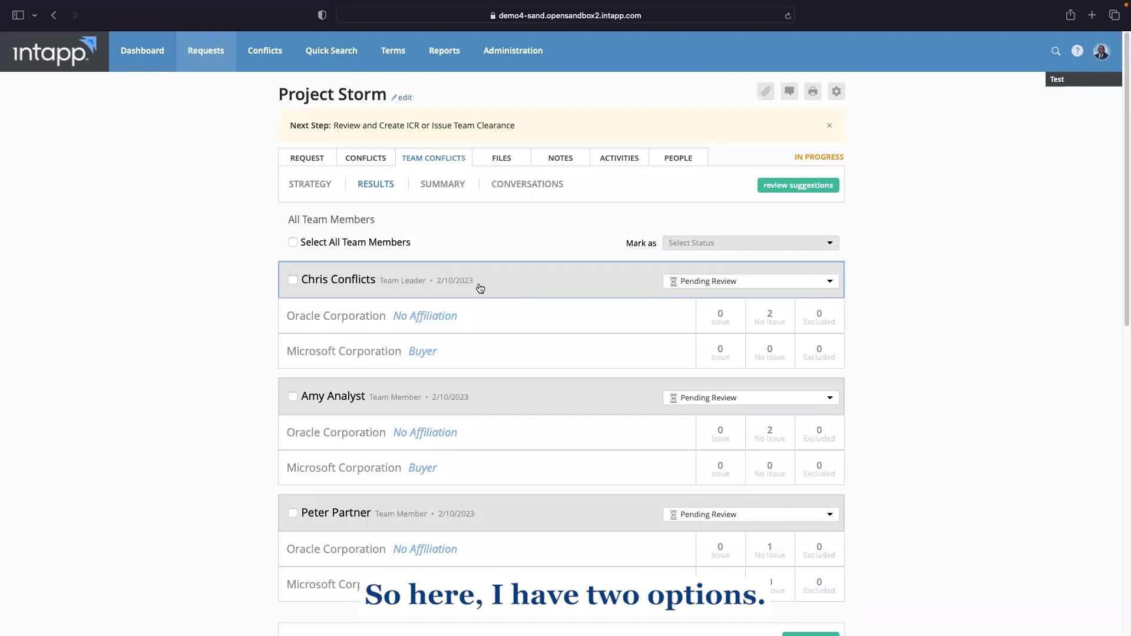
# Approve the team leader, then bulk-approve the other two team members.
pyautogui.click(698, 282)
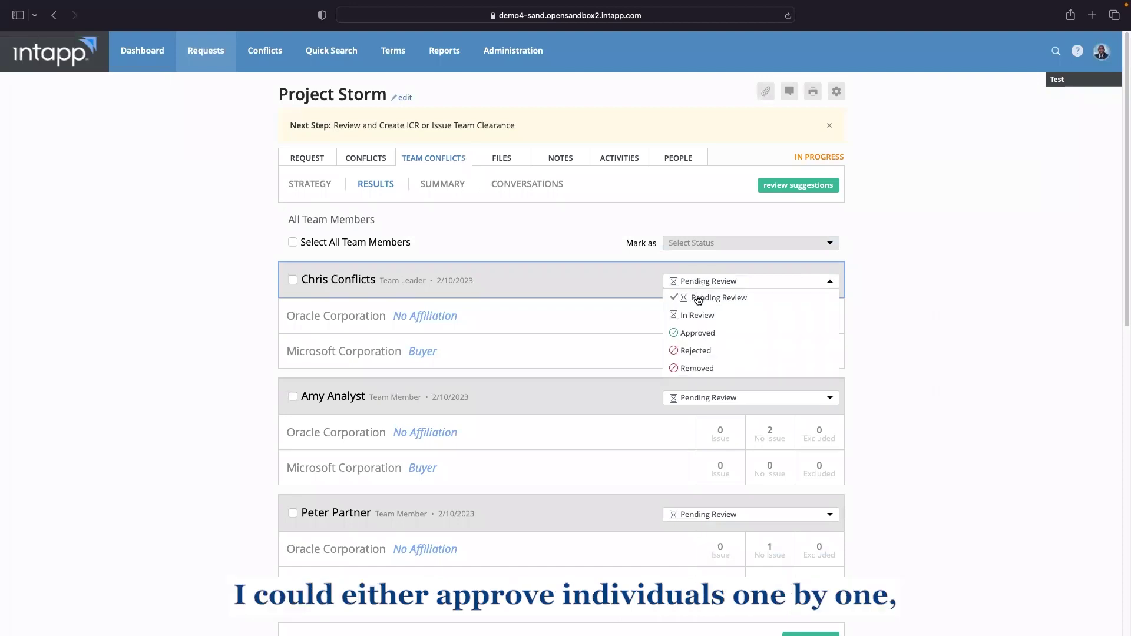
pyautogui.click(705, 333)
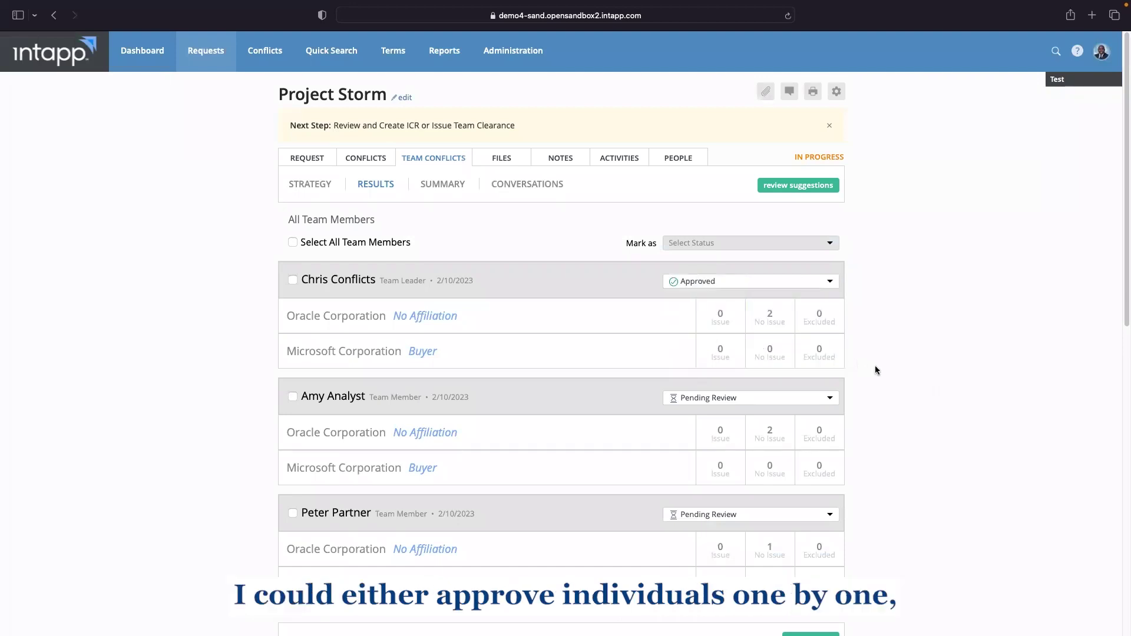
pyautogui.click(293, 397)
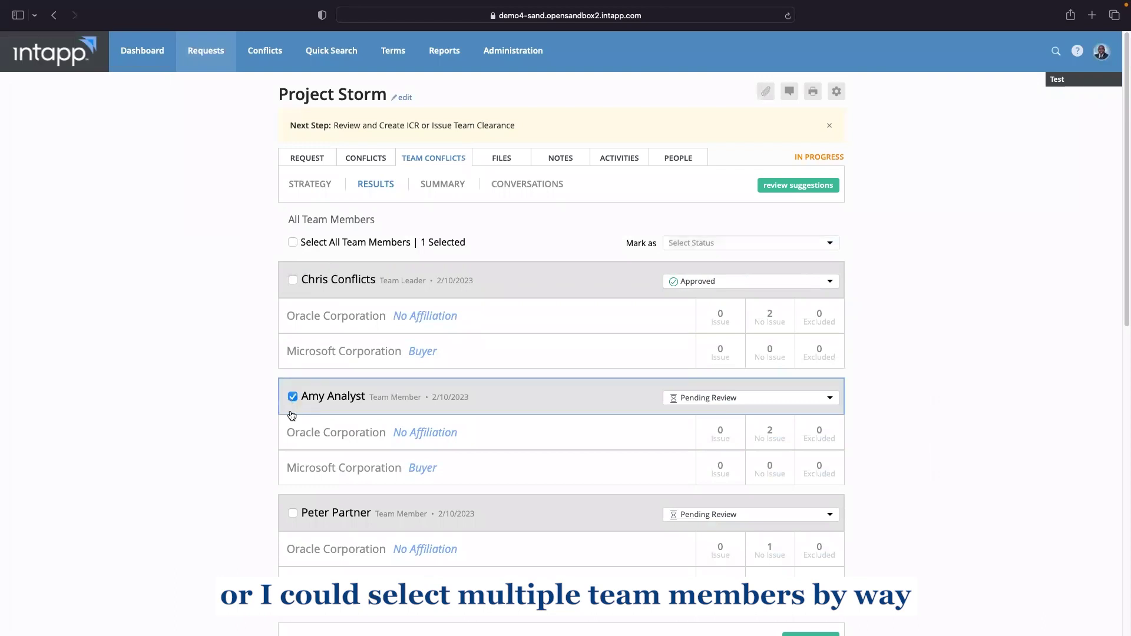
pyautogui.click(292, 512)
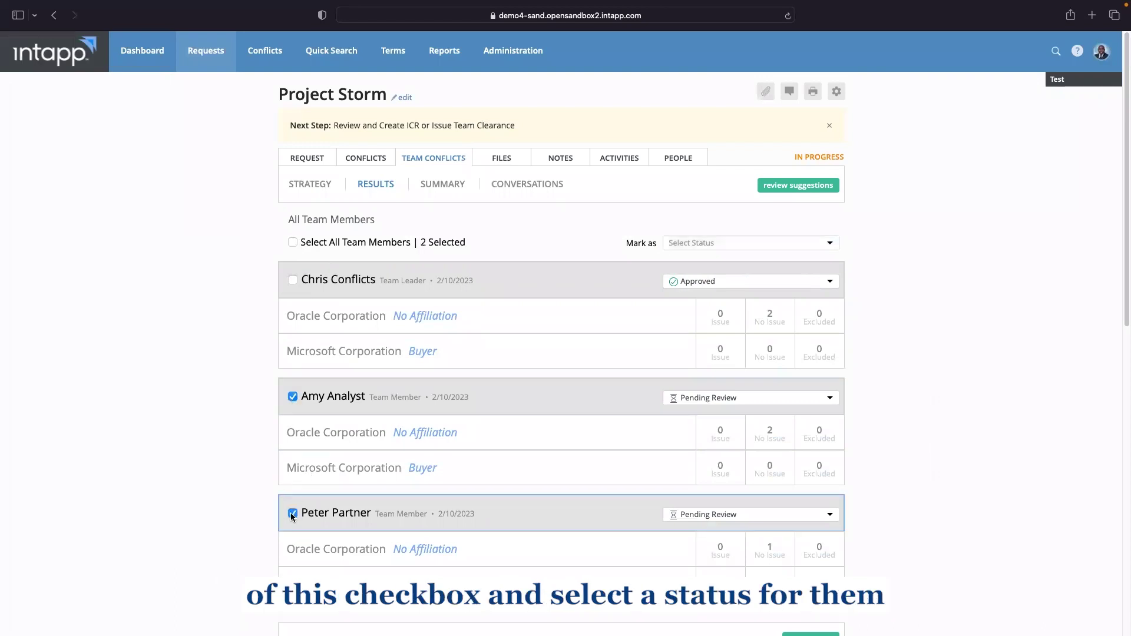
pyautogui.click(732, 243)
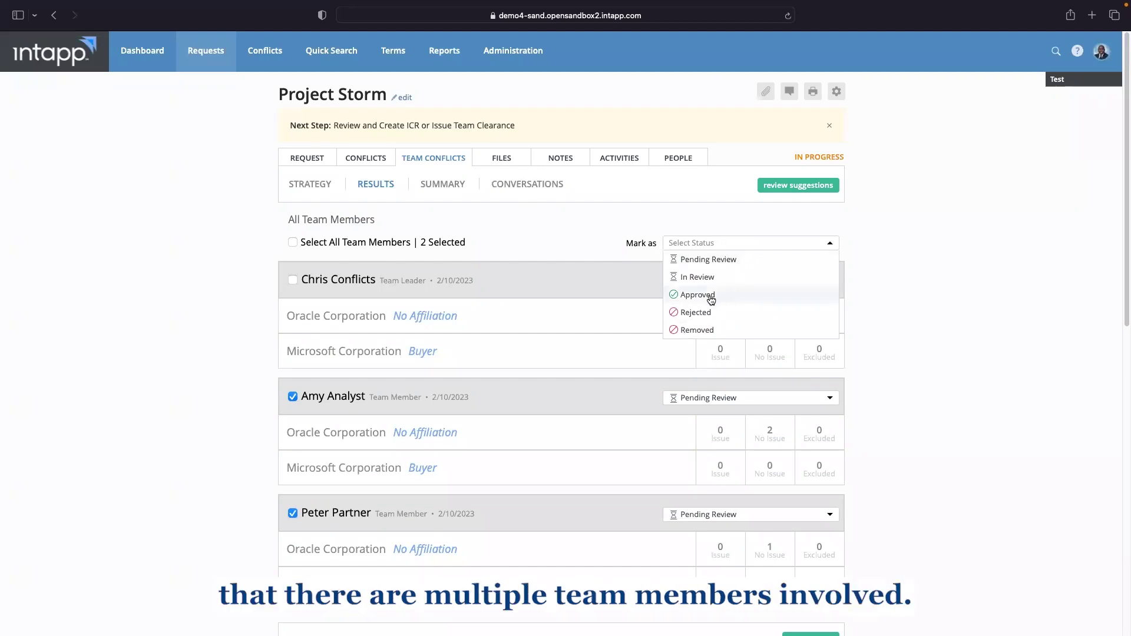
pyautogui.click(711, 298)
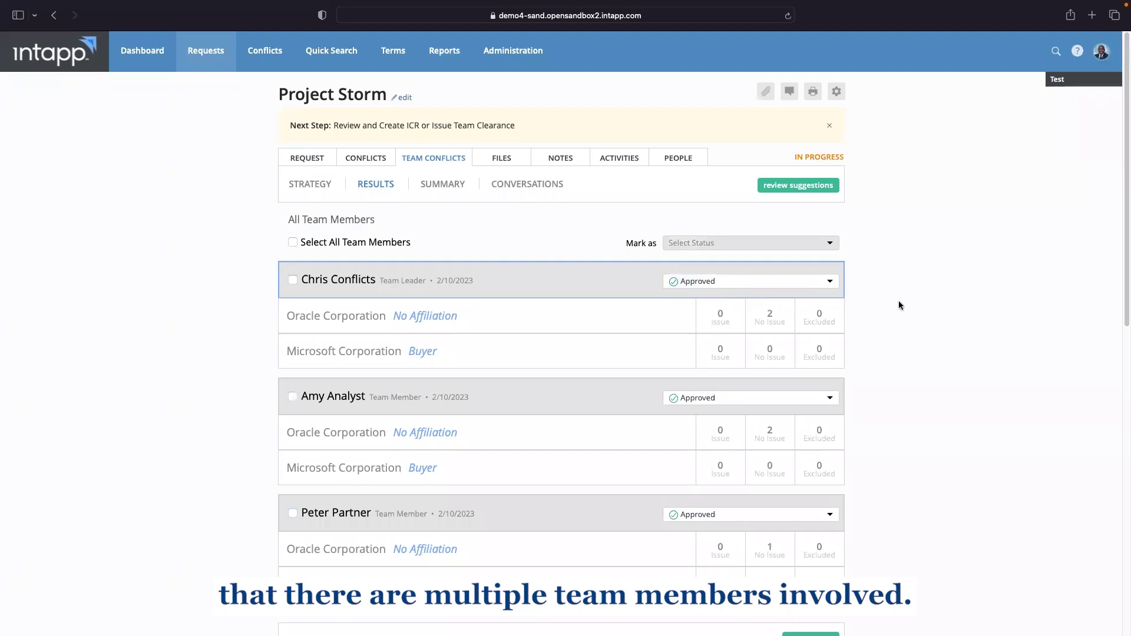
pyautogui.scroll(-4, 967, 302)
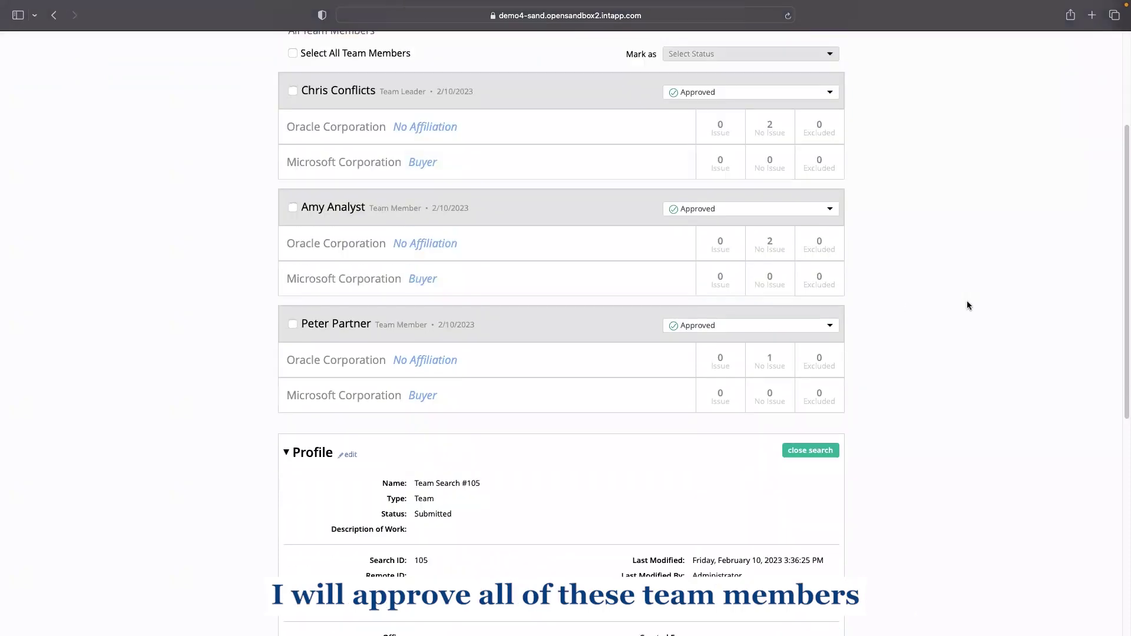
pyautogui.scroll(4, 967, 306)
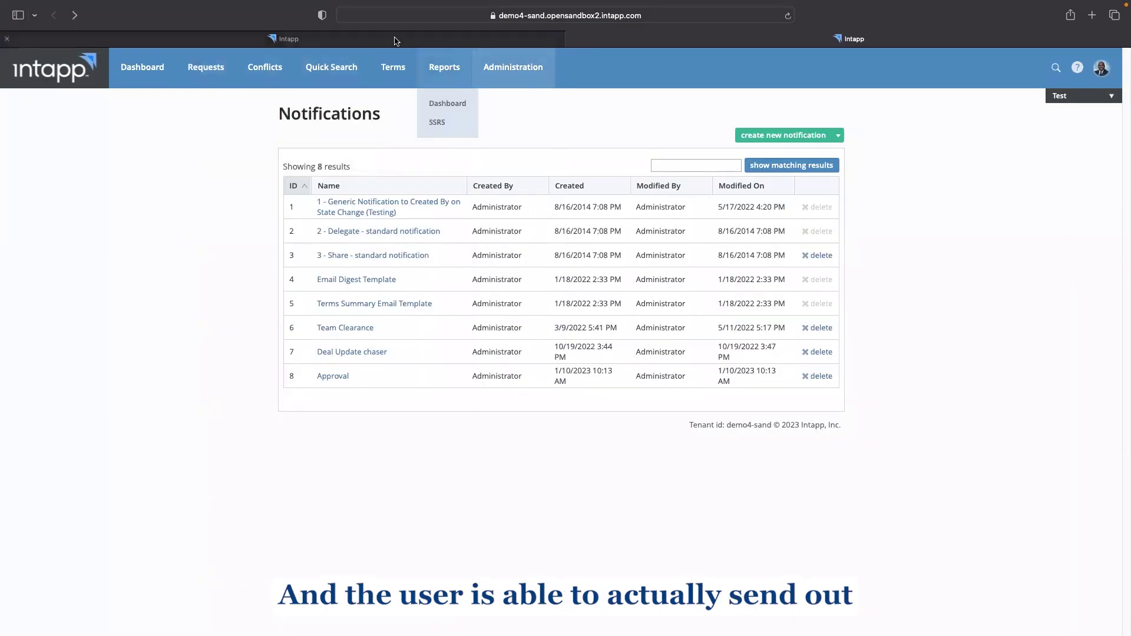
# On the Project Storm conflicts page, issue team clearance for Request #82 and confirm.
pyautogui.moveTo(396, 41)
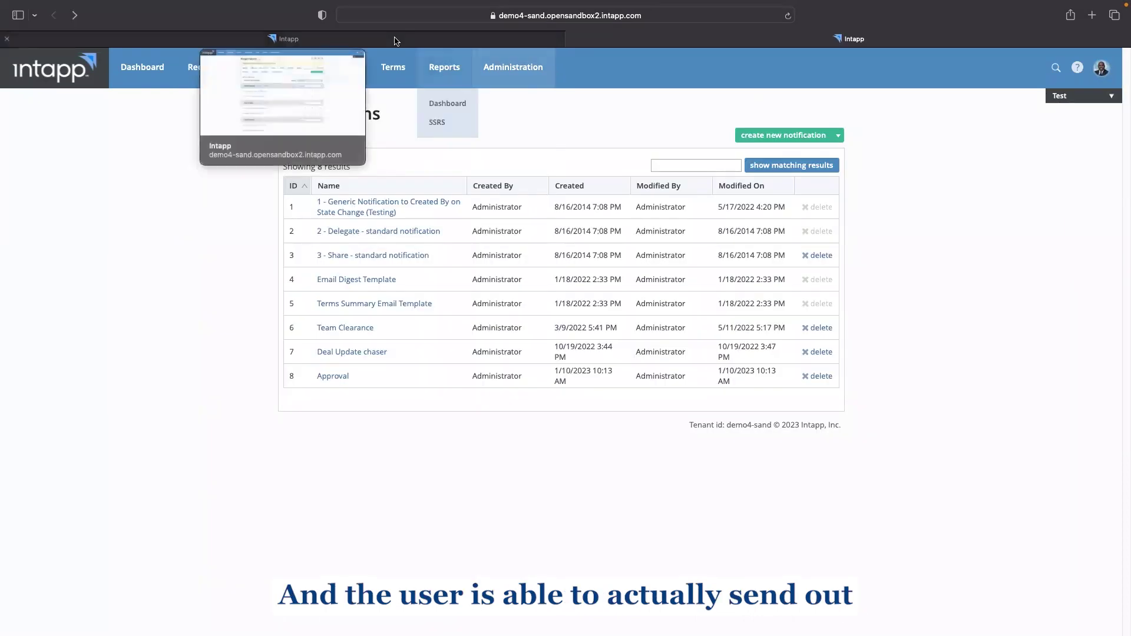
pyautogui.click(394, 41)
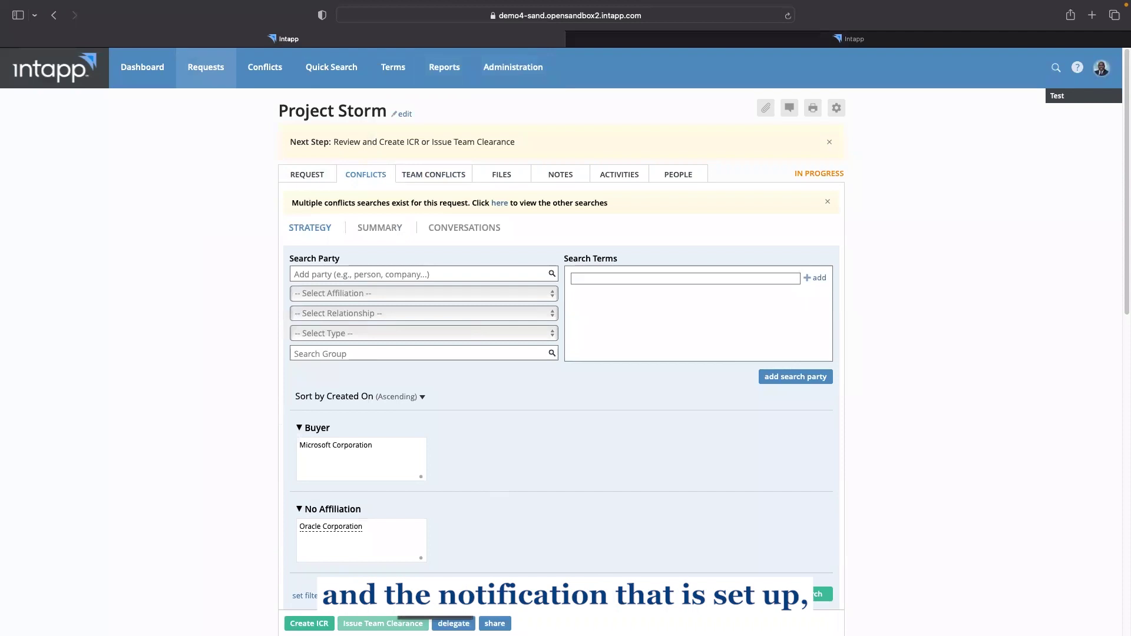
pyautogui.click(383, 623)
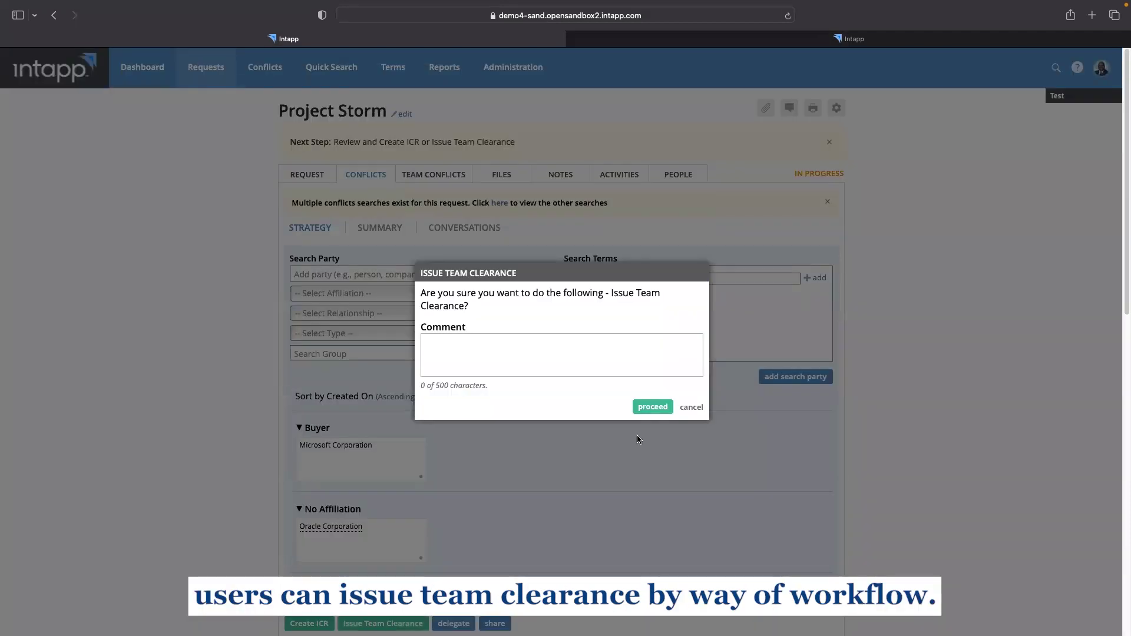
pyautogui.click(653, 407)
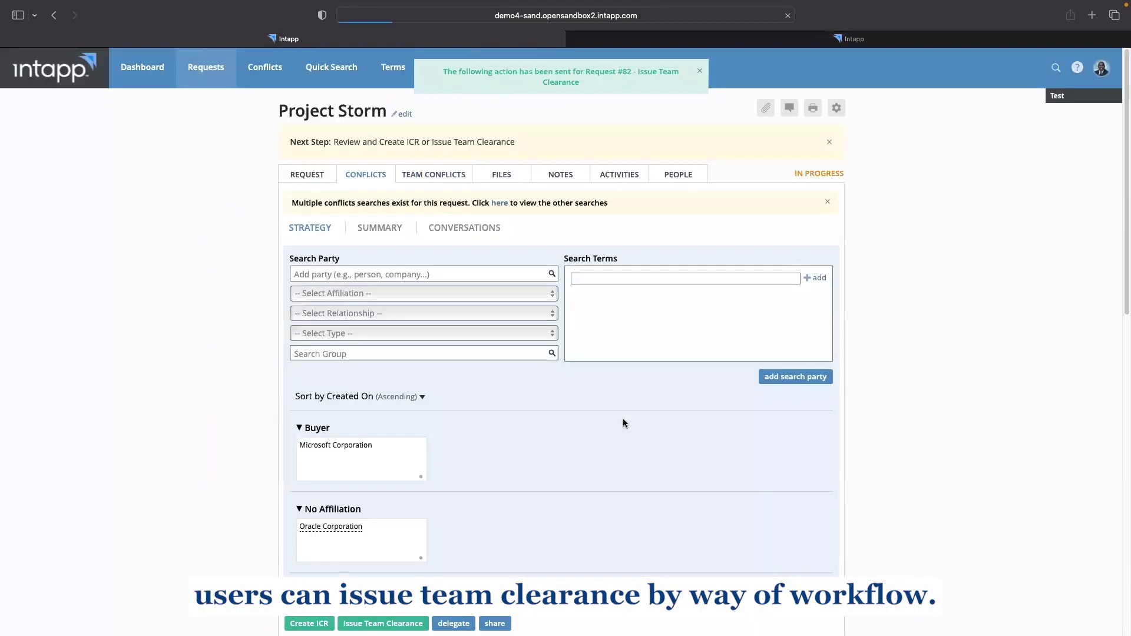